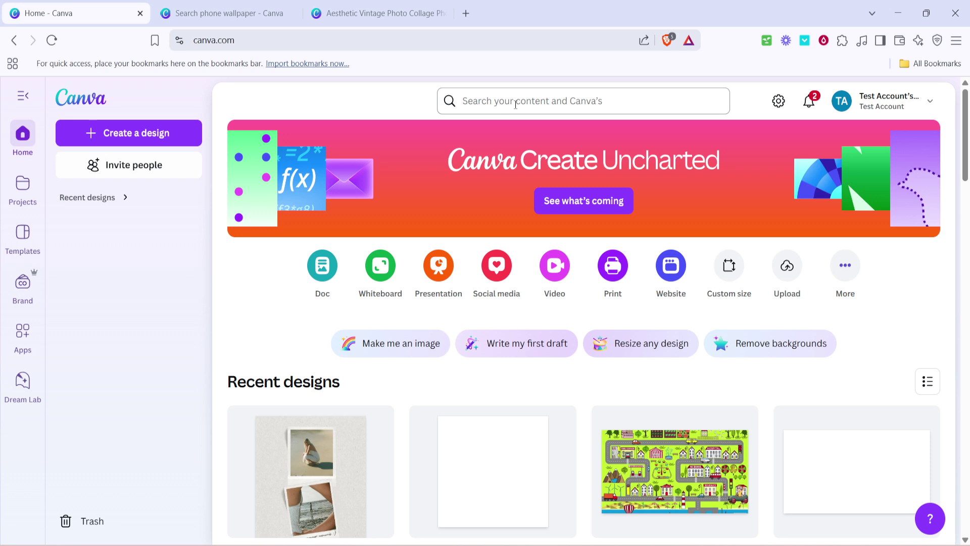
# - Switch to the phone wallpaper search results and browse the template rows
pyautogui.hotkey('ctrl', 'Tab')
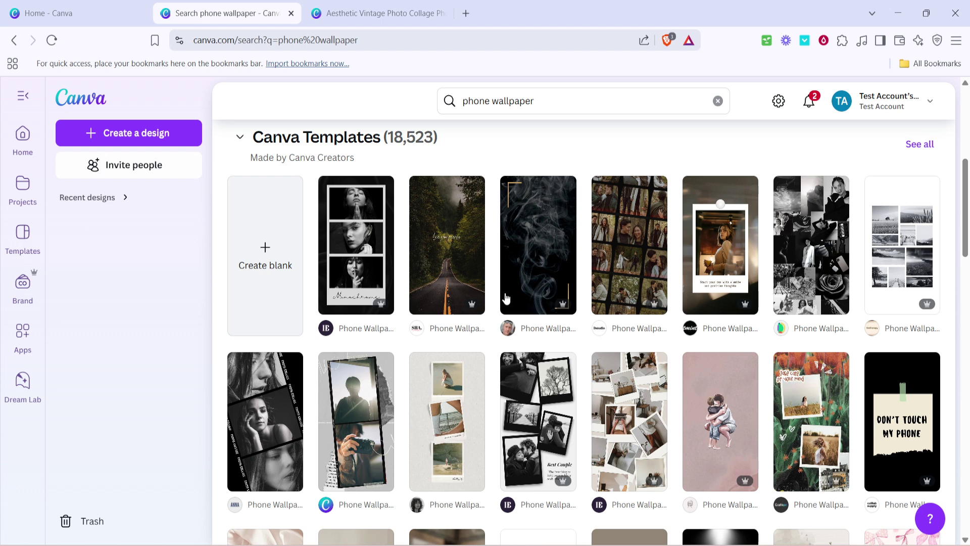
pyautogui.scroll(-3, 592, 409)
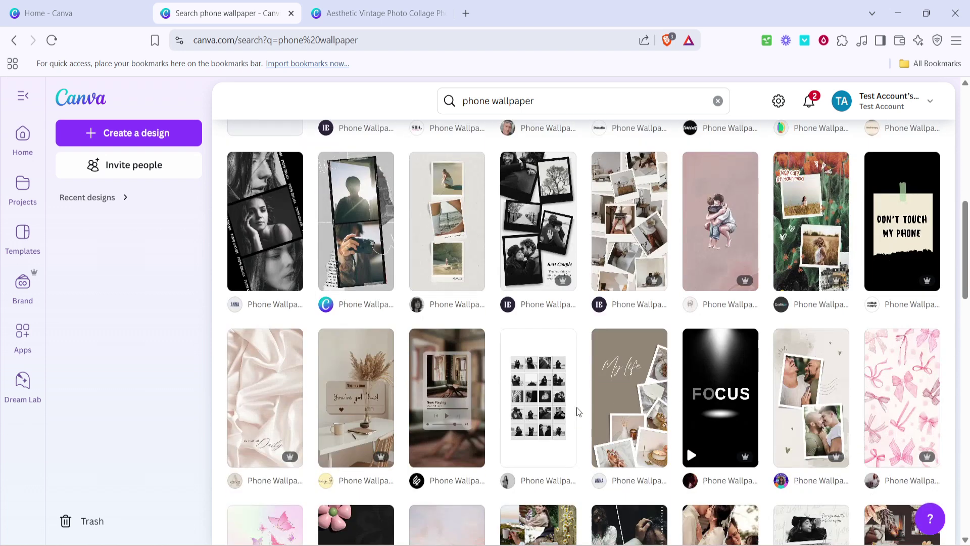
pyautogui.scroll(-2, 574, 412)
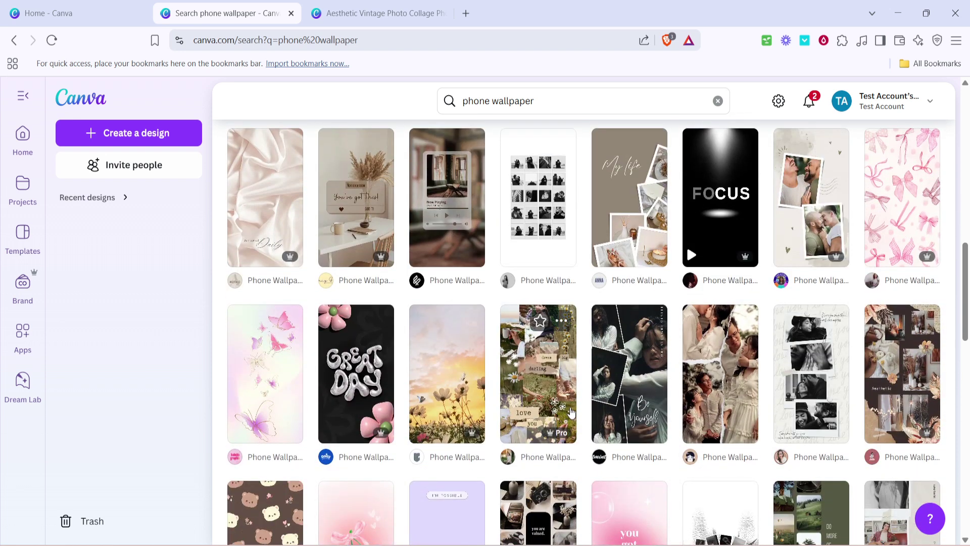
pyautogui.scroll(-2, 570, 412)
pyautogui.scroll(3, 570, 411)
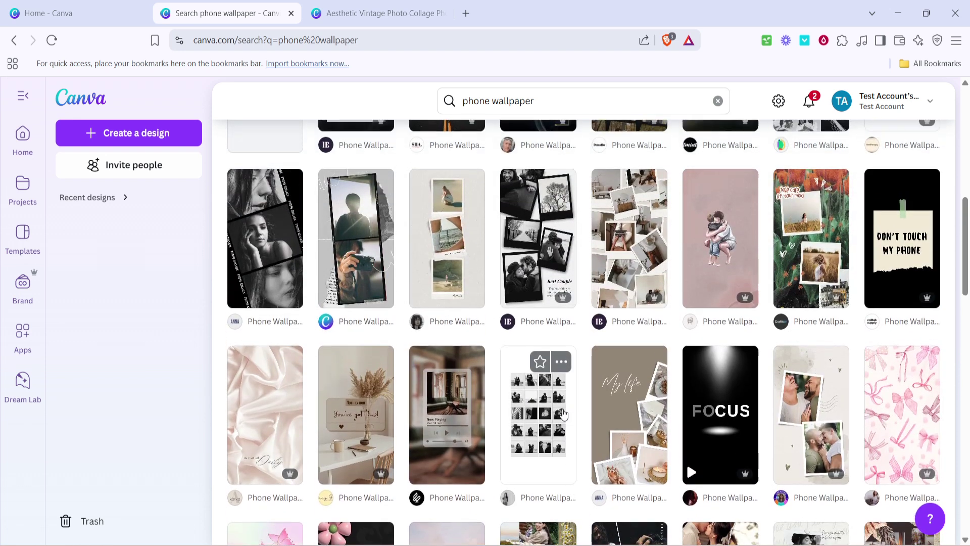
pyautogui.scroll(2, 565, 413)
pyautogui.scroll(1, 561, 416)
pyautogui.scroll(1, 561, 416)
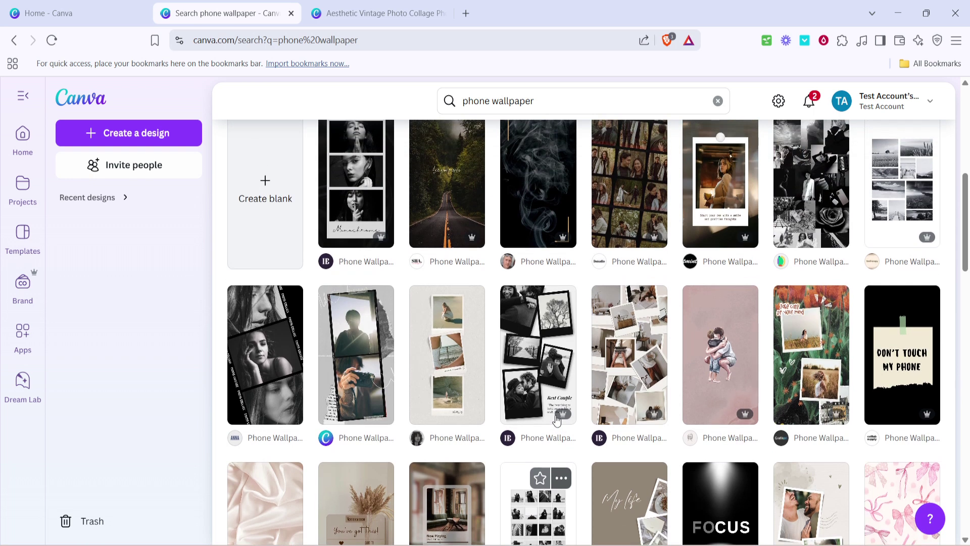
pyautogui.moveTo(448, 355)
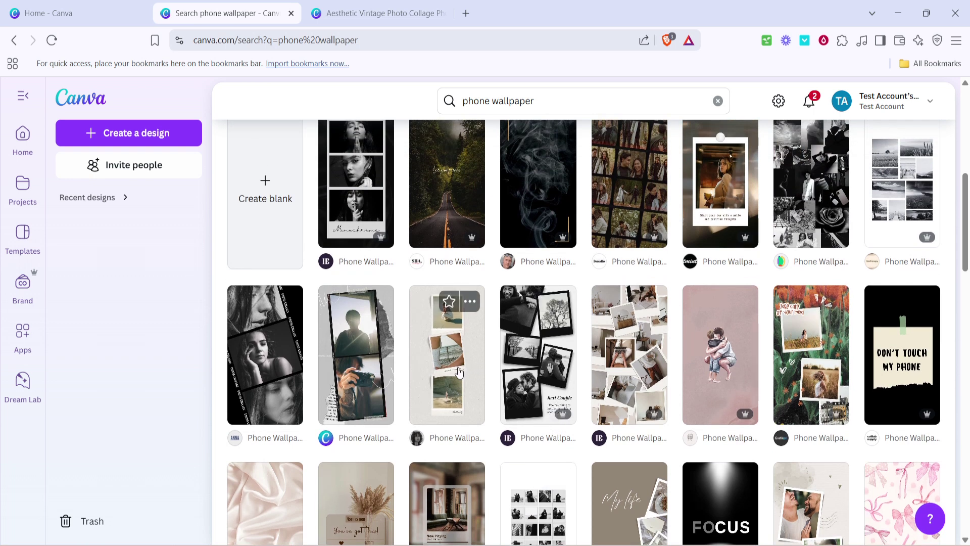
pyautogui.scroll(-5, 464, 370)
pyautogui.scroll(-3, 462, 366)
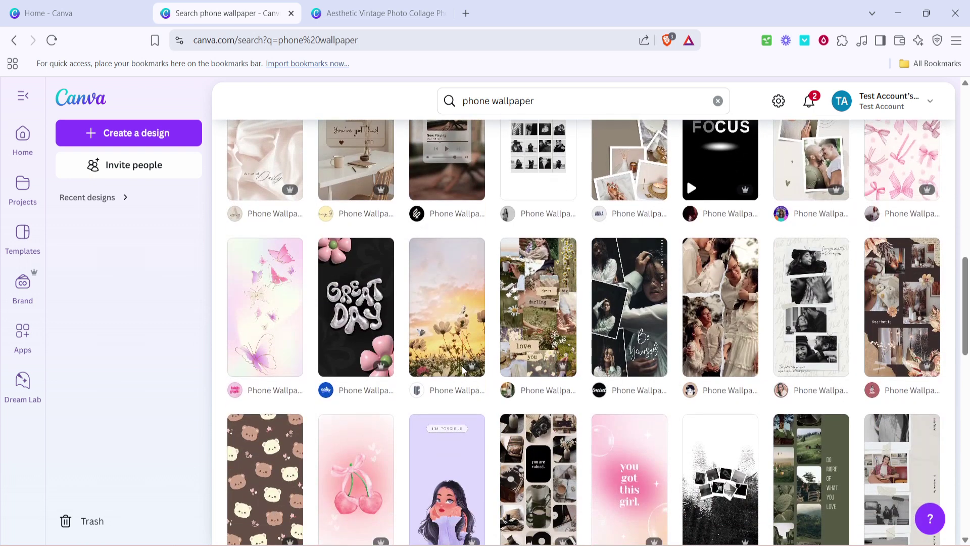
pyautogui.scroll(2, 462, 365)
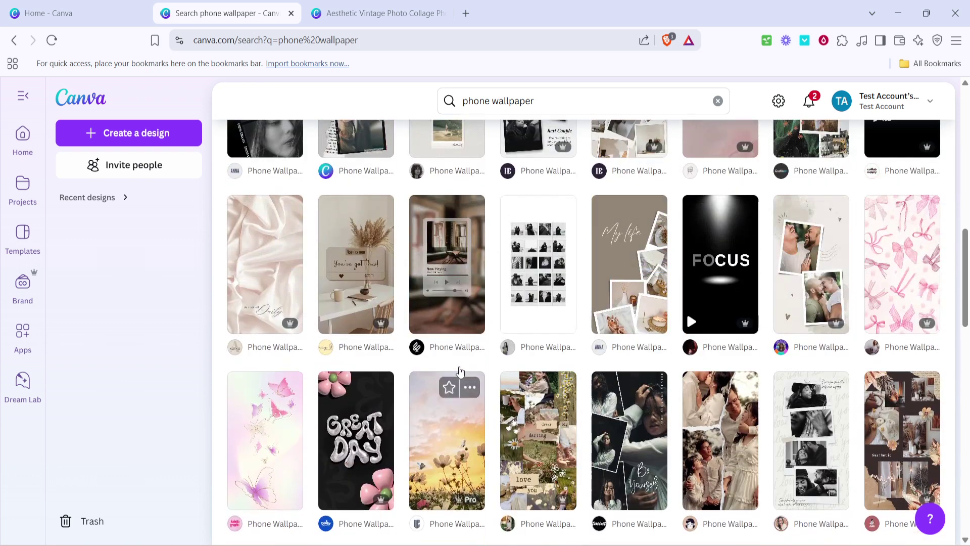
pyautogui.scroll(3, 459, 366)
pyautogui.scroll(2, 458, 366)
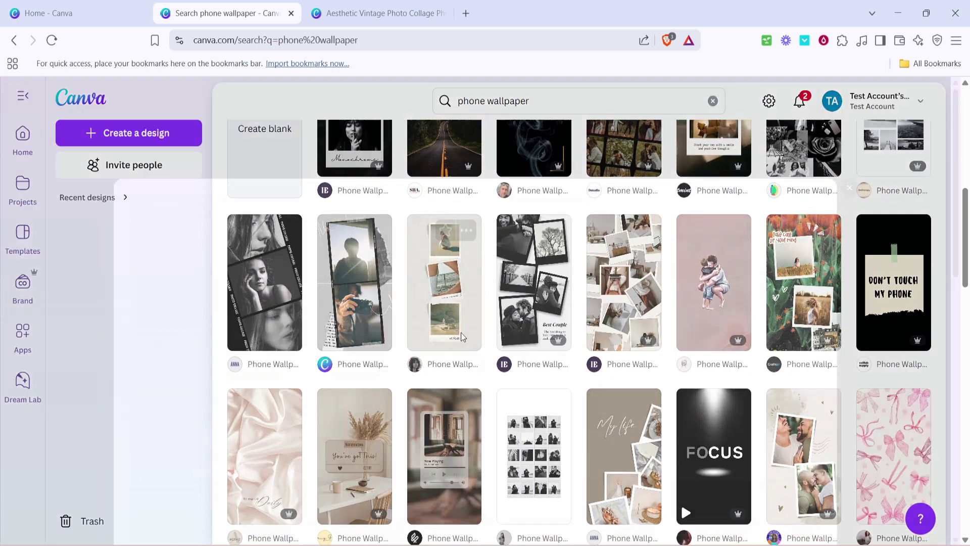
# - Open the Aesthetic Vintage Photo Collage template preview and start editing it as a design
pyautogui.click(462, 335)
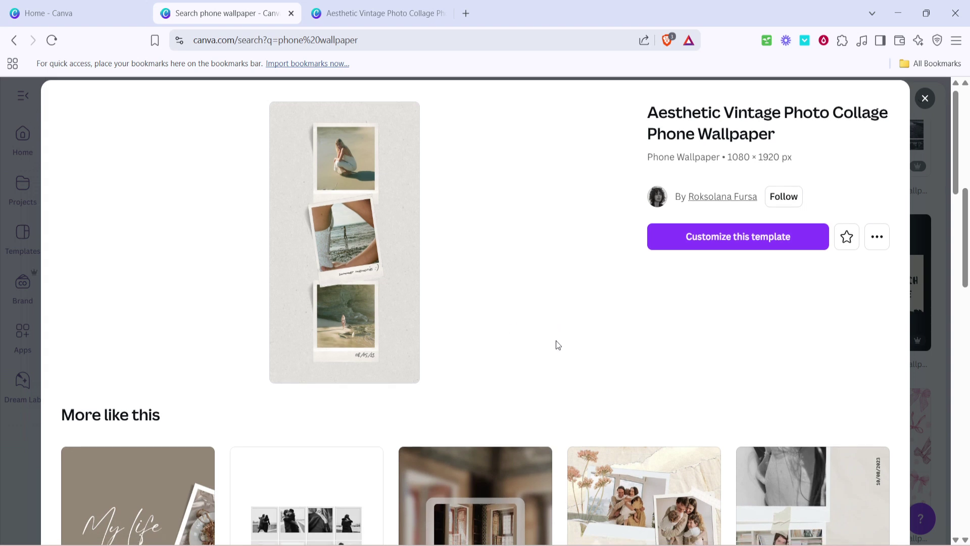
pyautogui.scroll(-3, 550, 325)
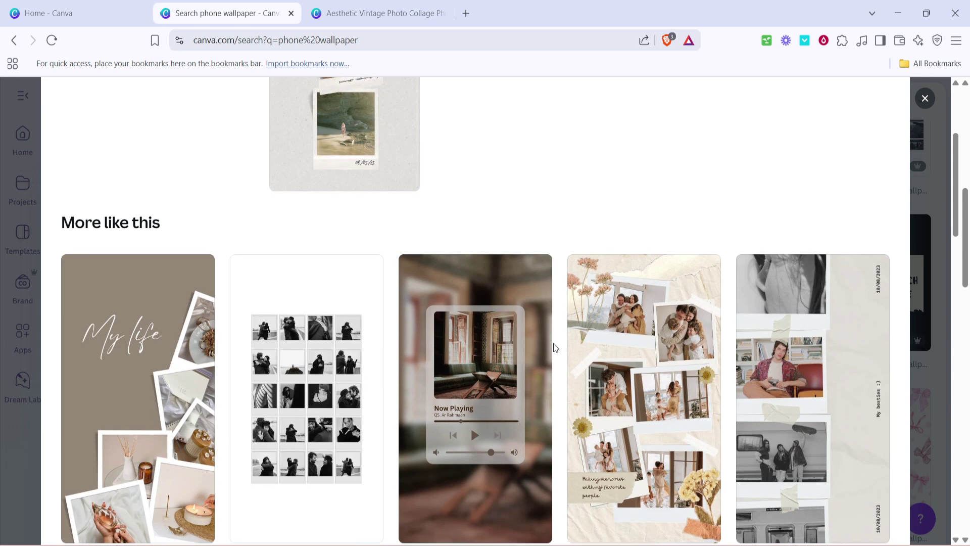
pyautogui.scroll(3, 555, 345)
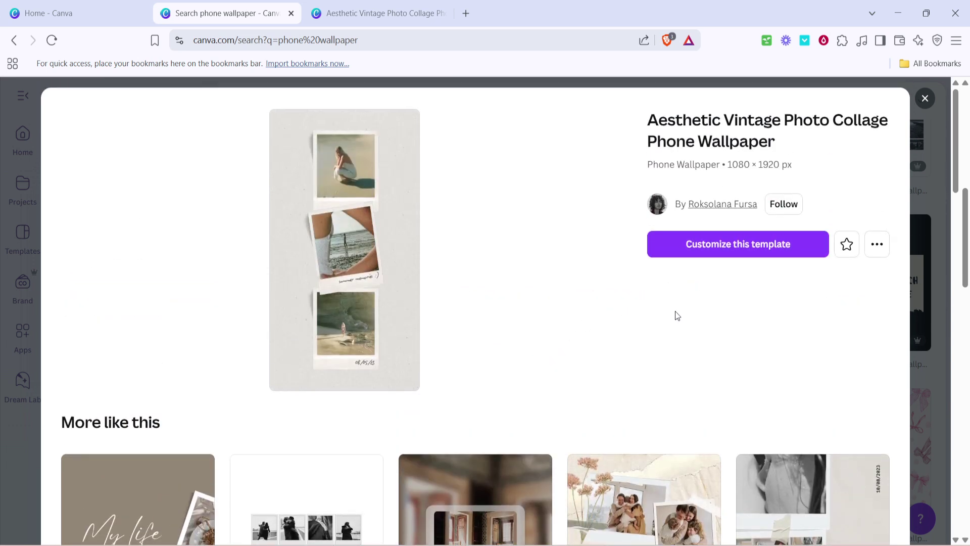
pyautogui.click(744, 257)
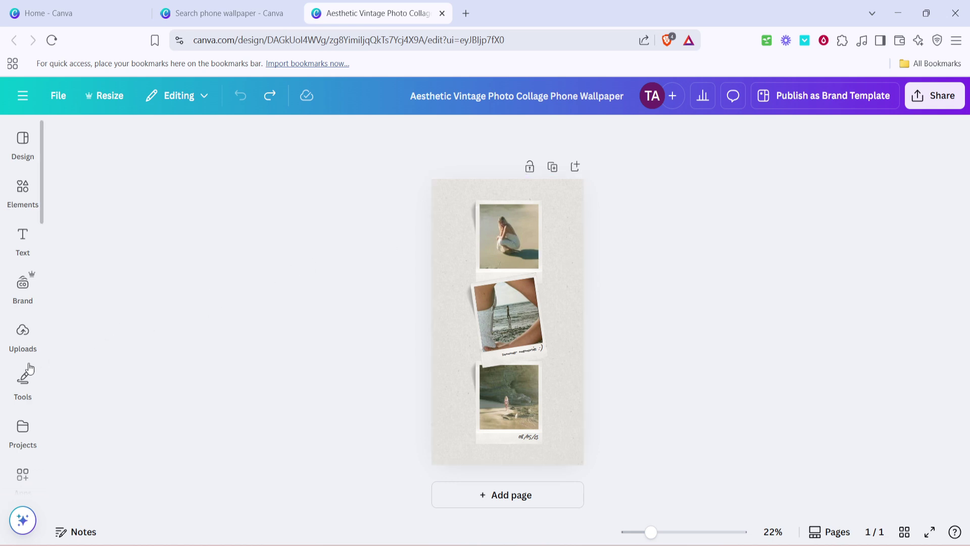
# - Show the Uploads panel and browse the uploaded images
pyautogui.click(27, 345)
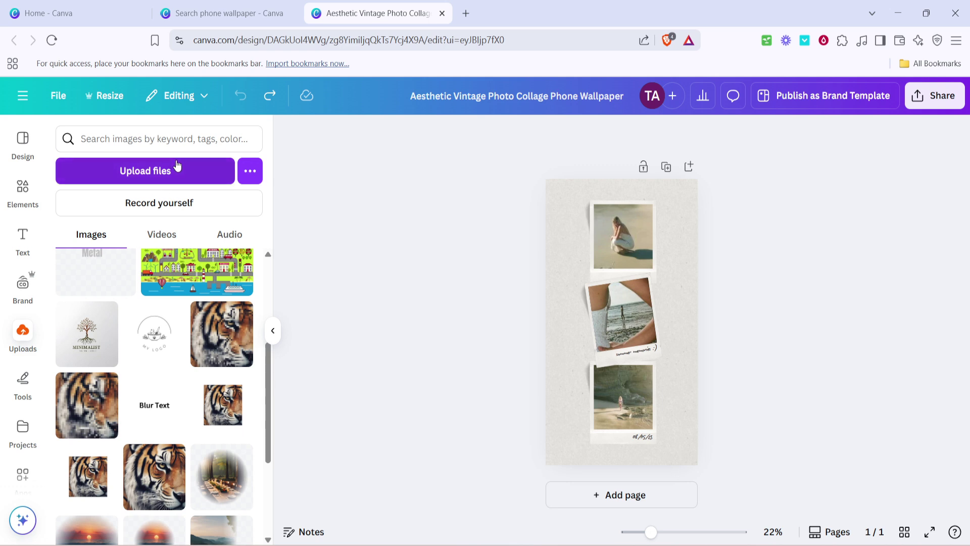
pyautogui.scroll(-1, 174, 326)
pyautogui.scroll(-2, 156, 378)
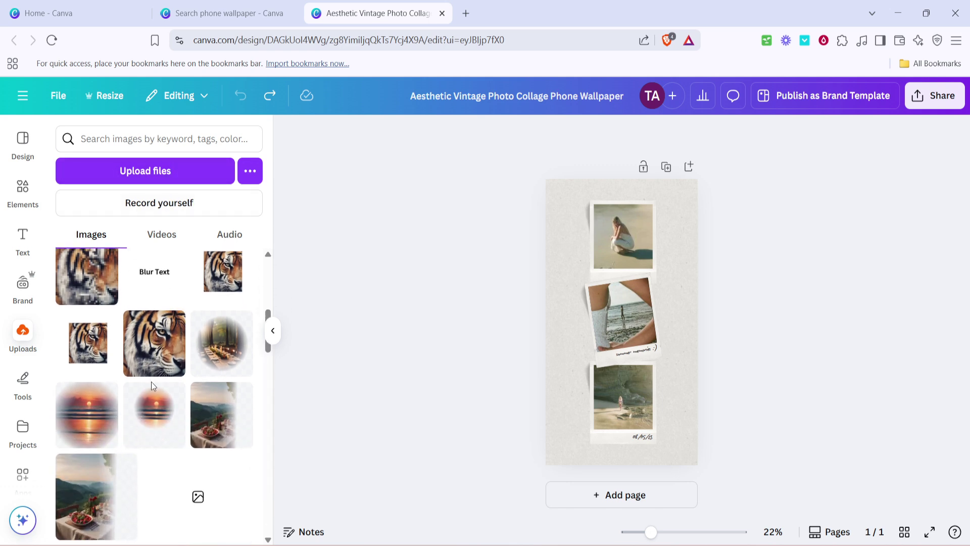
pyautogui.scroll(-2, 151, 387)
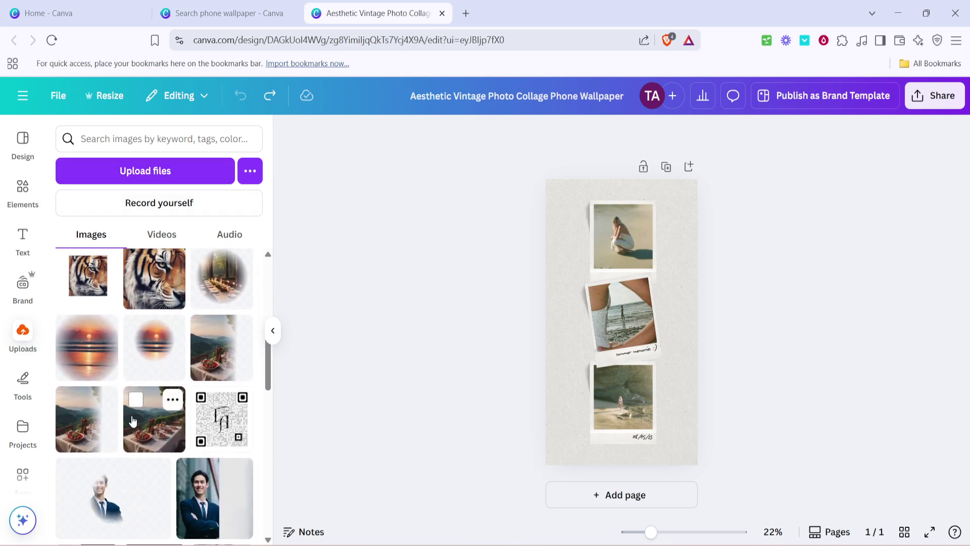
pyautogui.scroll(-2, 146, 394)
pyautogui.scroll(-1, 145, 402)
pyautogui.scroll(-1, 132, 434)
pyautogui.scroll(-1, 132, 434)
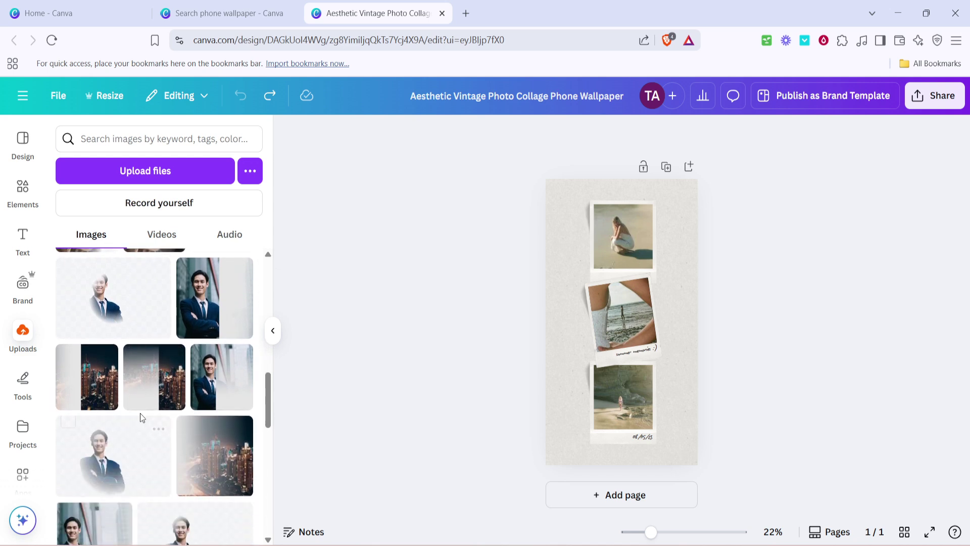
pyautogui.scroll(3, 136, 420)
pyautogui.scroll(3, 138, 412)
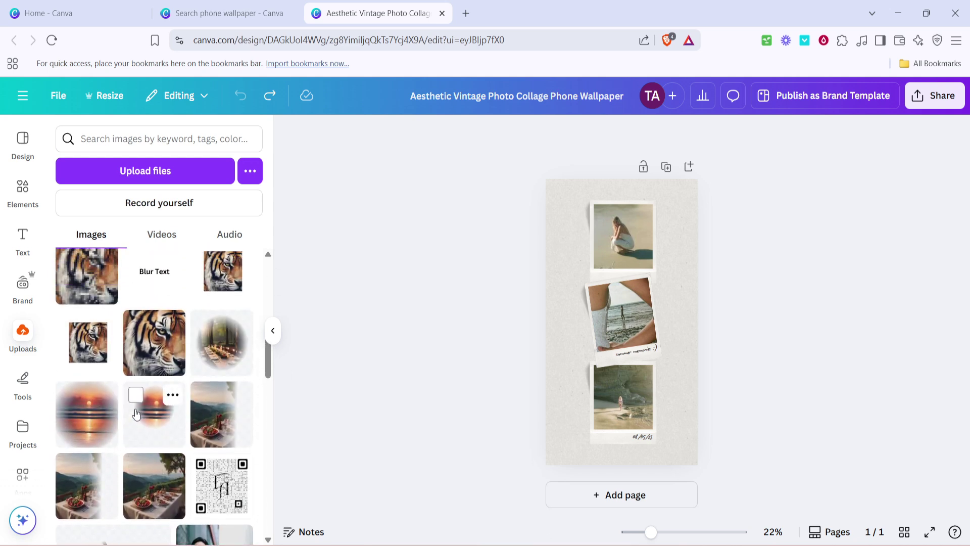
pyautogui.moveTo(154, 344)
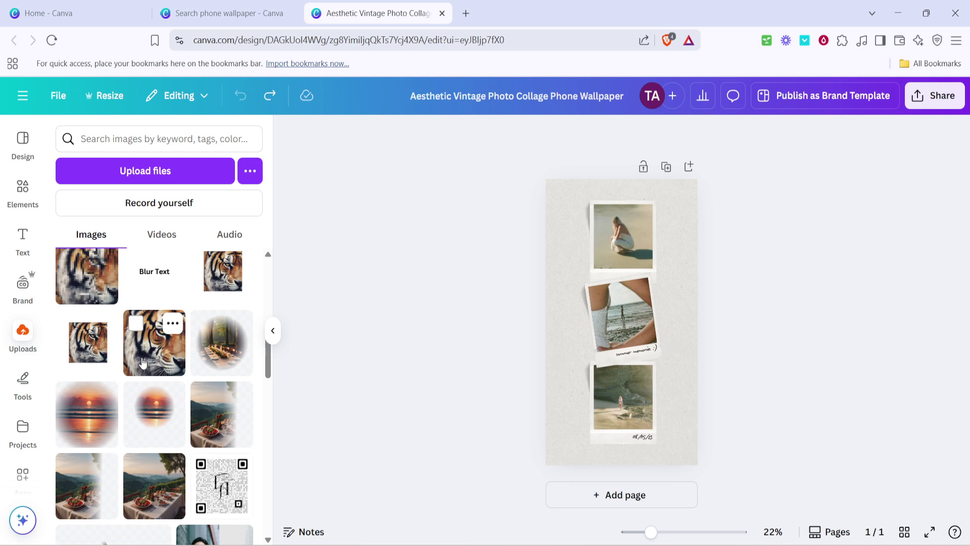
# - Fill the polaroids with tiger, sunset and mountain-meal photos, then bring up Share
pyautogui.moveTo(143, 364)
pyautogui.mouseDown()
pyautogui.moveTo(258, 359)
pyautogui.moveTo(608, 257)
pyautogui.mouseUp()
pyautogui.click(396, 352)
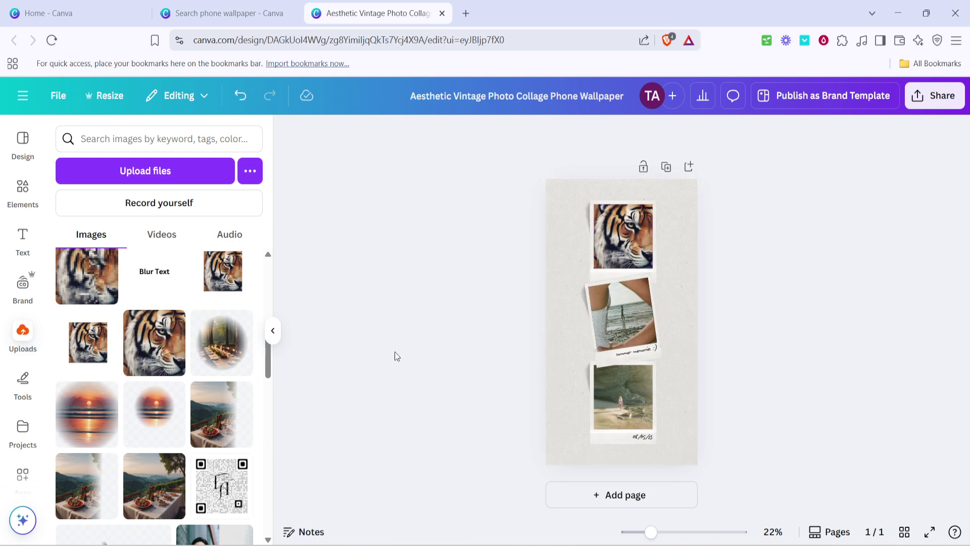
pyautogui.moveTo(153, 487); pyautogui.dragTo(622, 407)
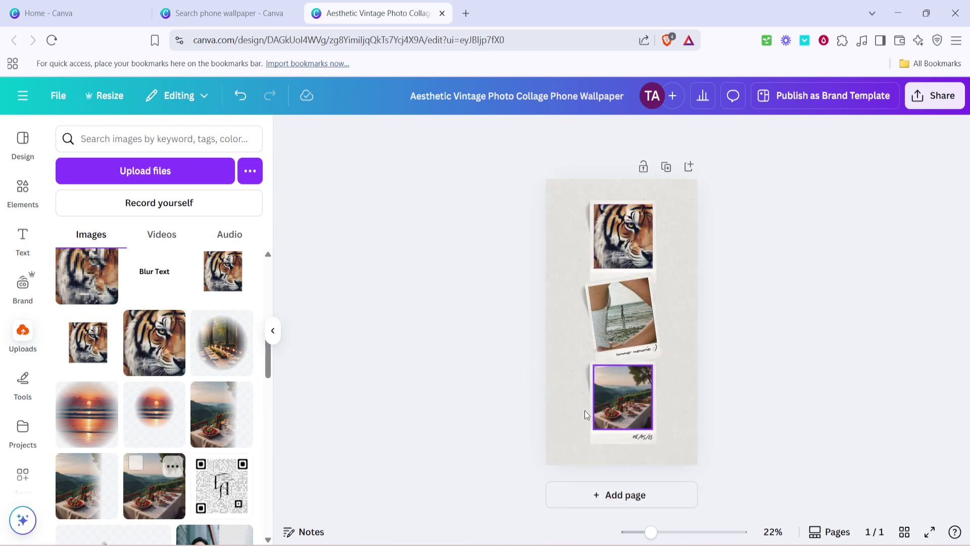
pyautogui.scroll(-5, 190, 468)
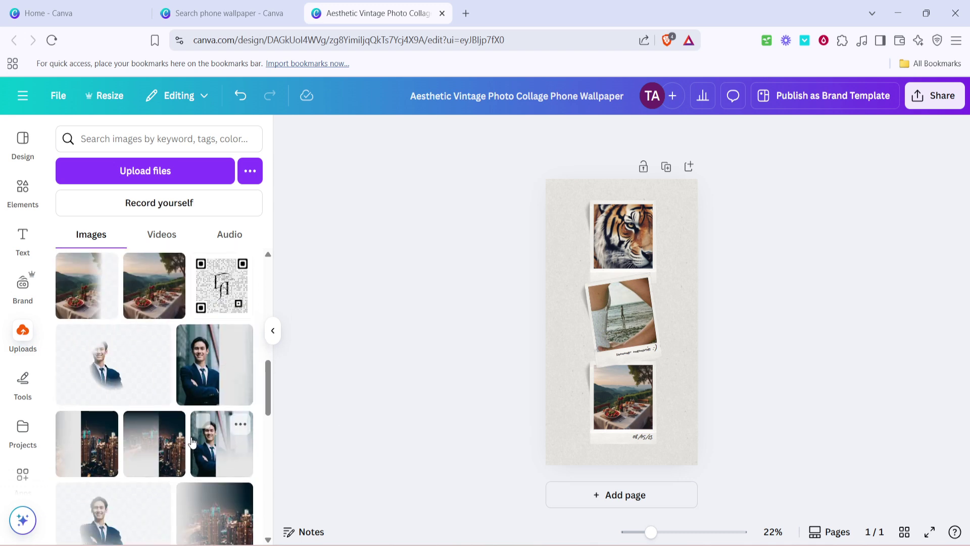
pyautogui.scroll(-4, 190, 468)
pyautogui.scroll(-3, 185, 451)
pyautogui.scroll(-3, 185, 451)
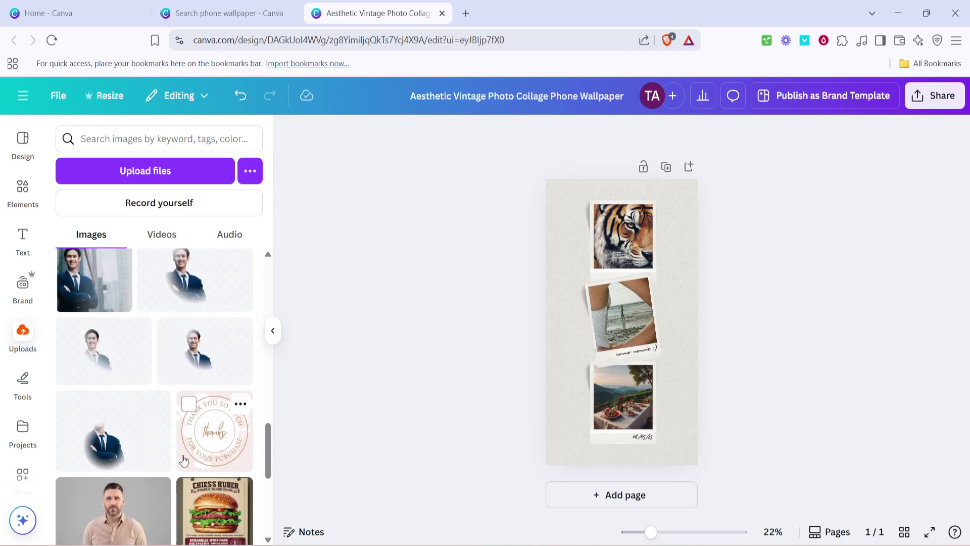
pyautogui.scroll(-3, 185, 455)
pyautogui.scroll(-2, 187, 457)
pyautogui.scroll(-3, 187, 458)
pyautogui.scroll(-2, 187, 459)
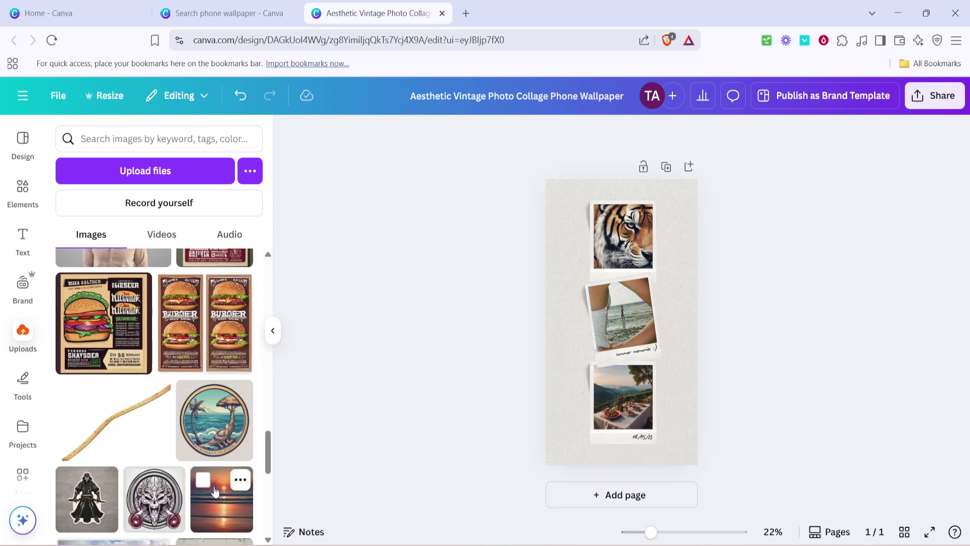
pyautogui.moveTo(221, 497); pyautogui.dragTo(590, 320)
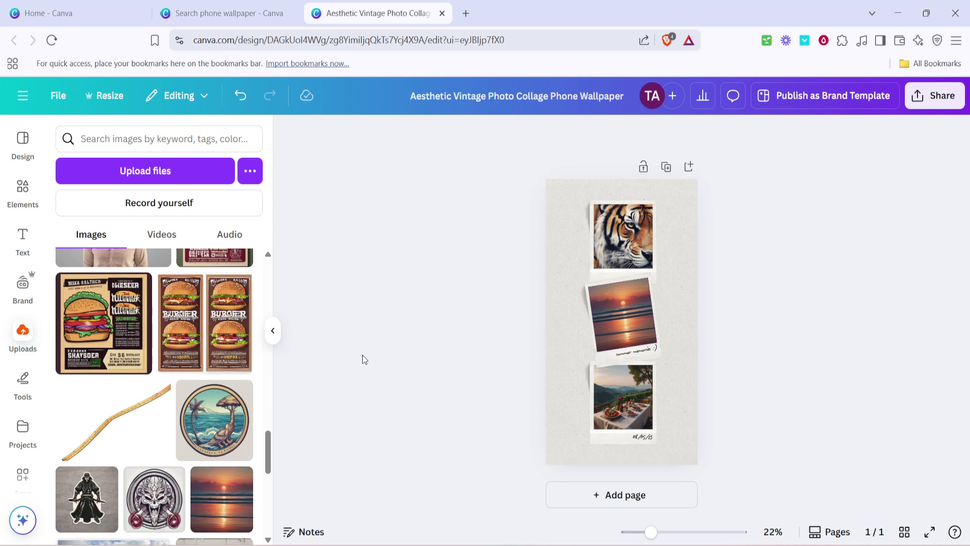
pyautogui.click(272, 330)
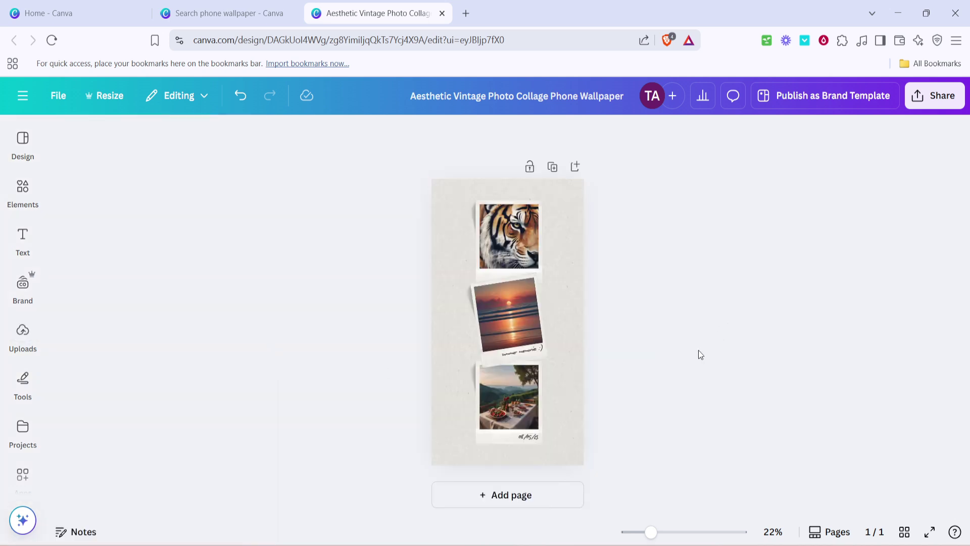
pyautogui.click(932, 96)
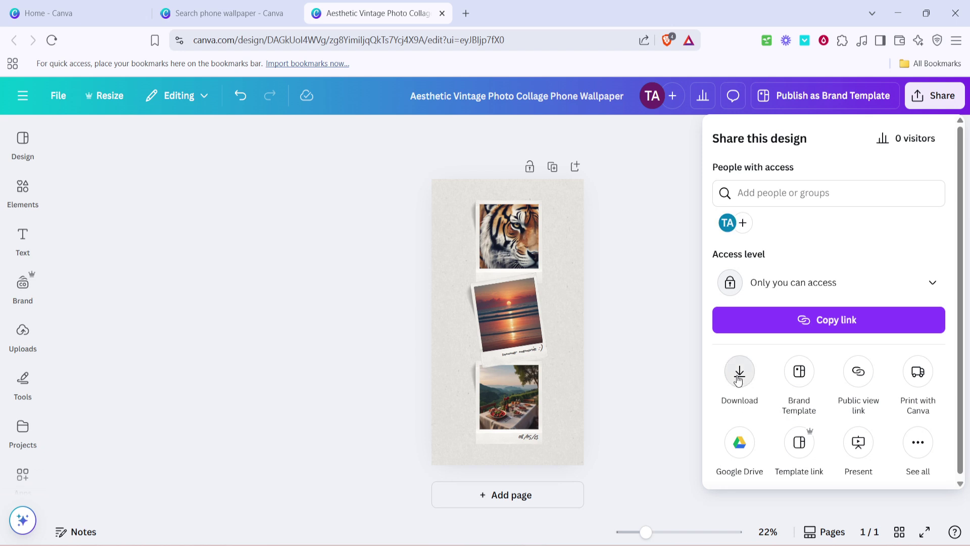
# - Download the collage wallpaper as a 1,080 × 1,920 px PNG
pyautogui.click(739, 373)
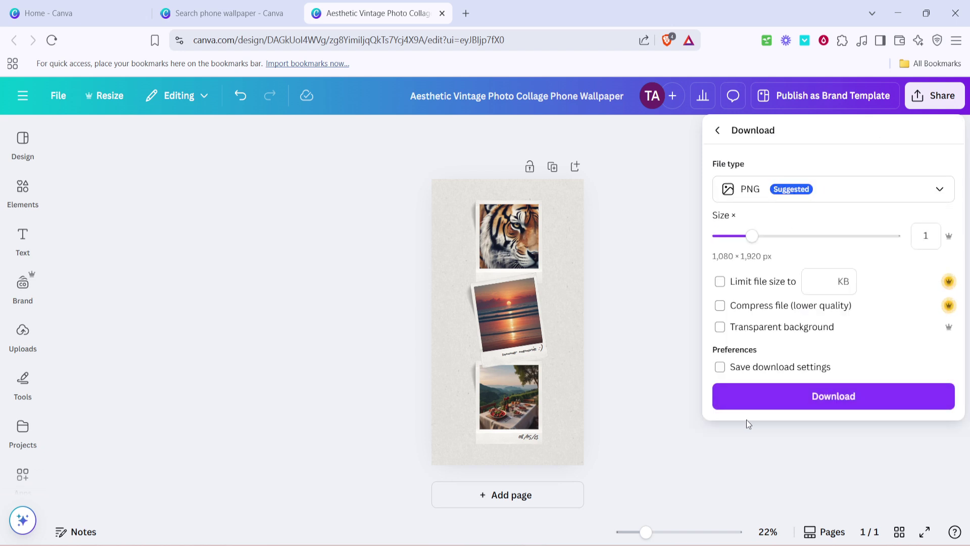
pyautogui.click(789, 395)
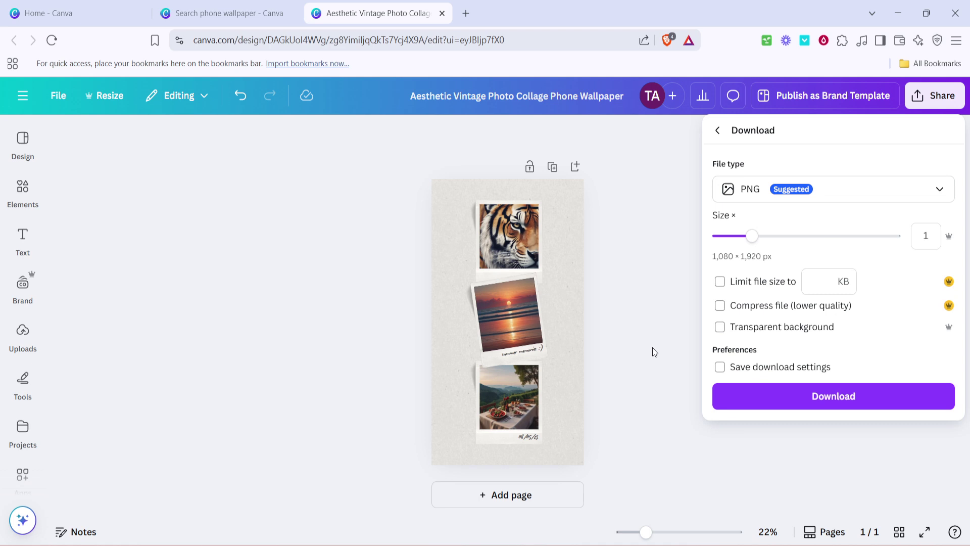